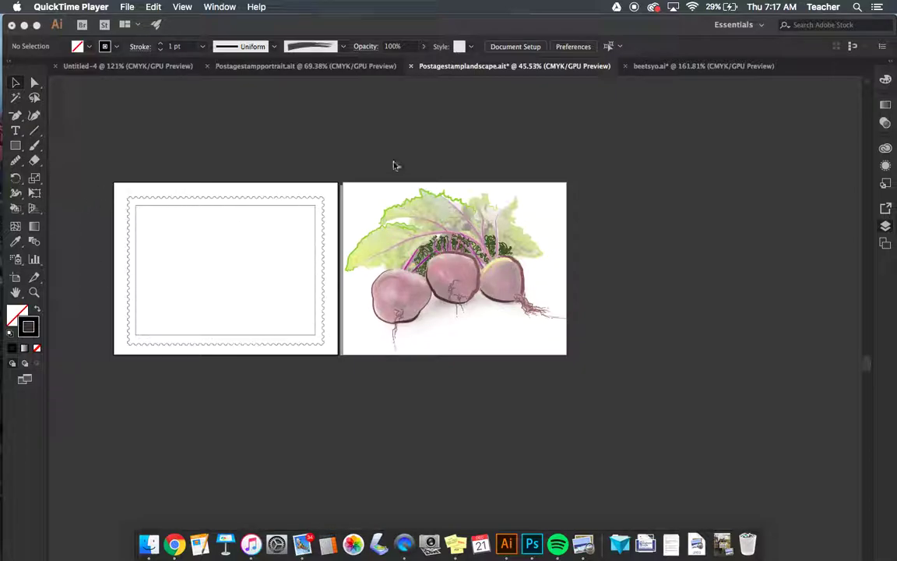
- In the Layers panel, unlock and delete the coloured beet photo layer, keeping only the line drawing
{"action": "left_click", "coordinate": [886, 226]}
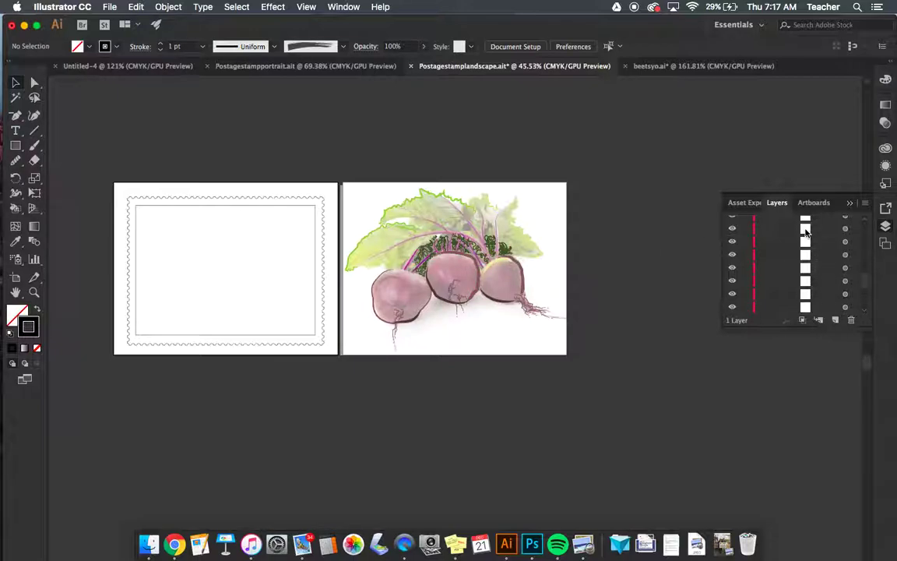
{"action": "scroll", "coordinate": [781, 233], "scroll_direction": "up", "scroll_amount": 3}
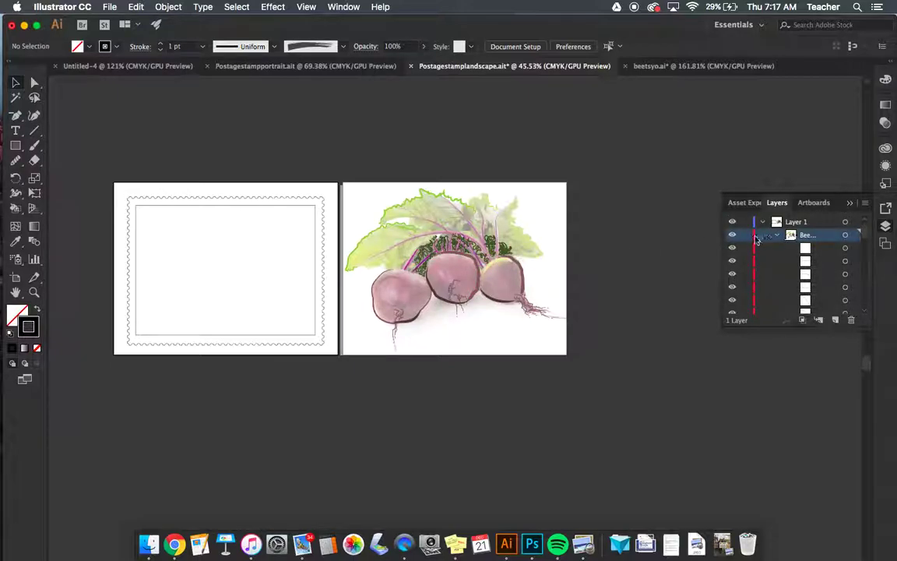
{"action": "left_click", "coordinate": [779, 235]}
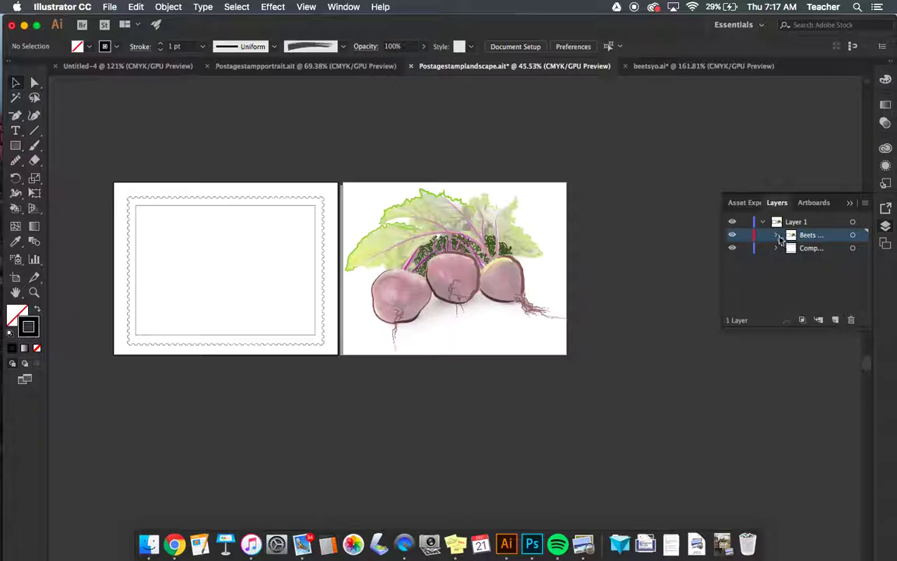
{"action": "left_click", "coordinate": [779, 235]}
{"action": "scroll", "coordinate": [781, 280], "scroll_direction": "down", "scroll_amount": 5}
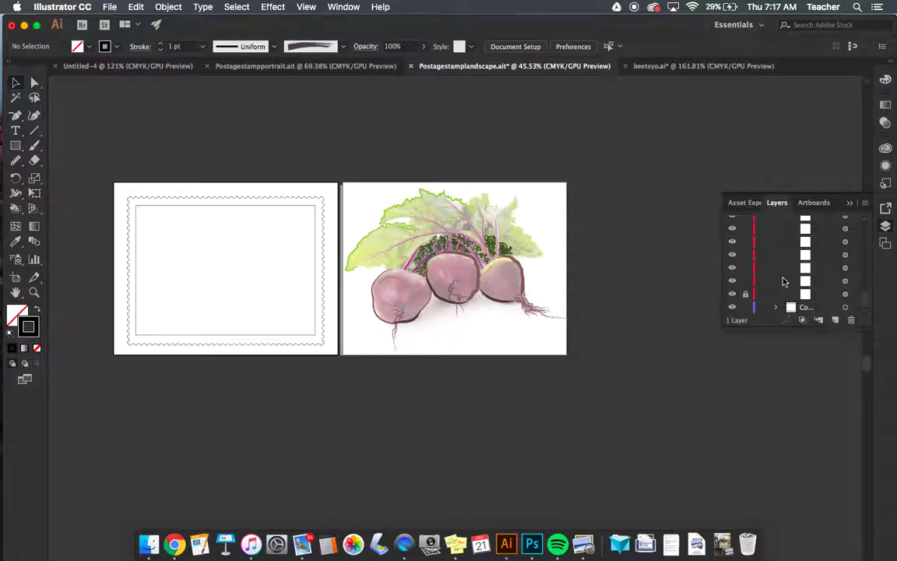
{"action": "left_click", "coordinate": [749, 294]}
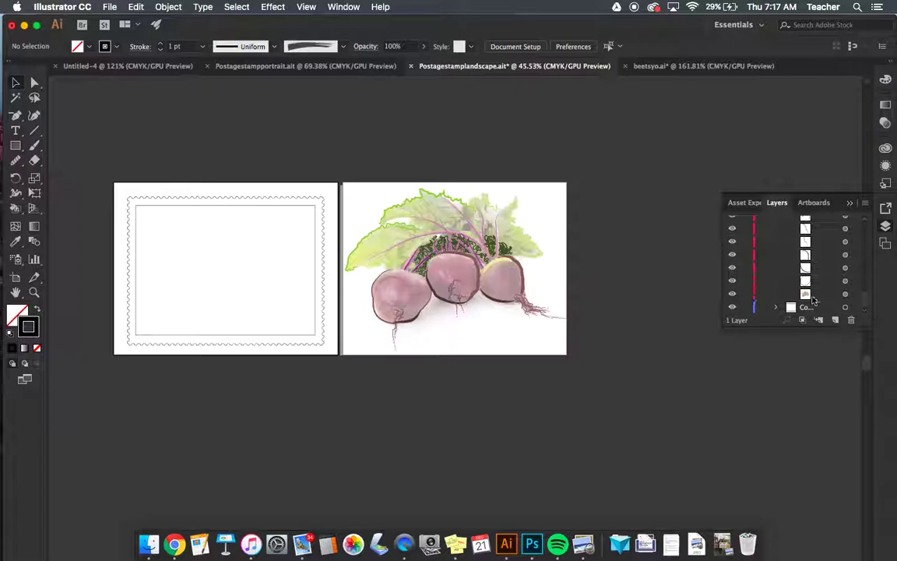
{"action": "left_click", "coordinate": [805, 296]}
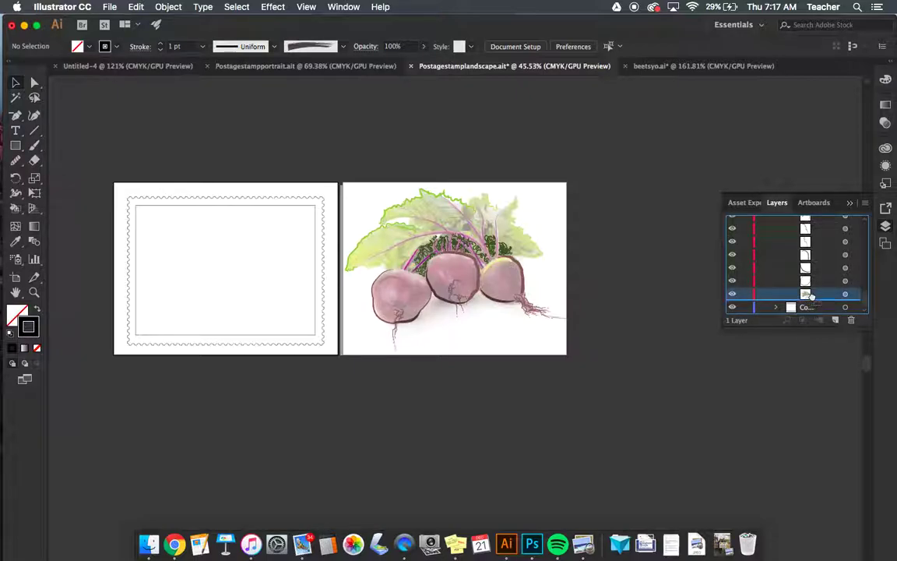
{"action": "left_click", "coordinate": [851, 320]}
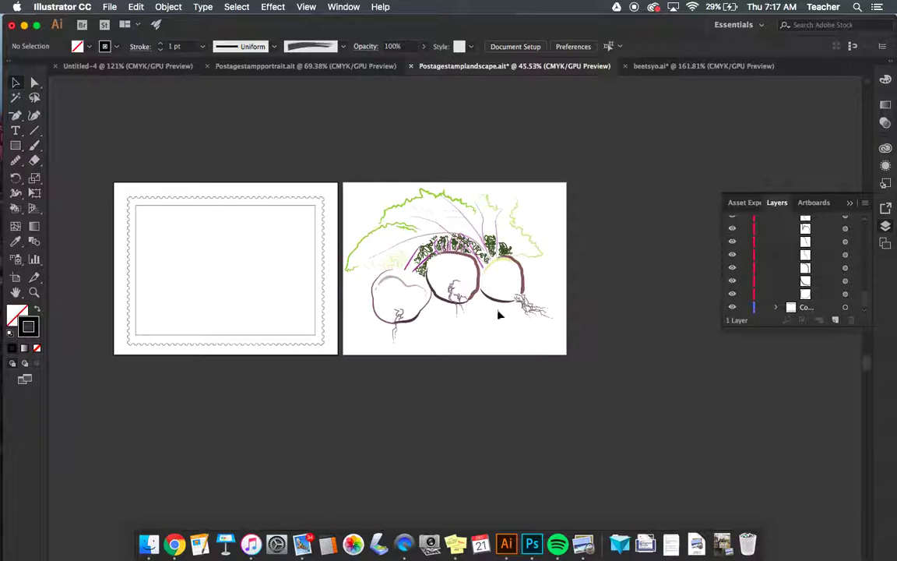
- Marquee-select every part of the beet line art and combine it with Object > Group
{"action": "scroll", "coordinate": [499, 314], "scroll_direction": "up", "scroll_amount": 3}
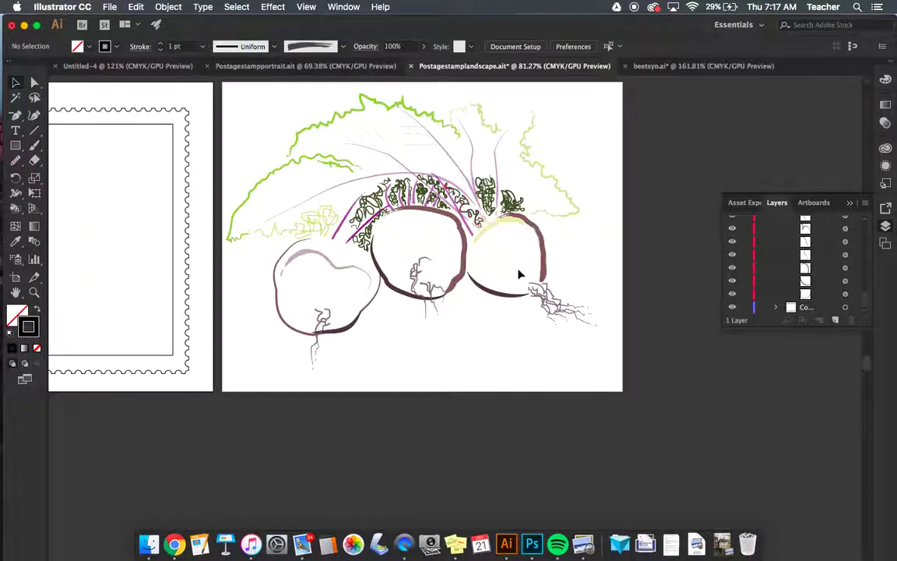
{"action": "scroll", "coordinate": [484, 226], "scroll_direction": "down", "scroll_amount": 3}
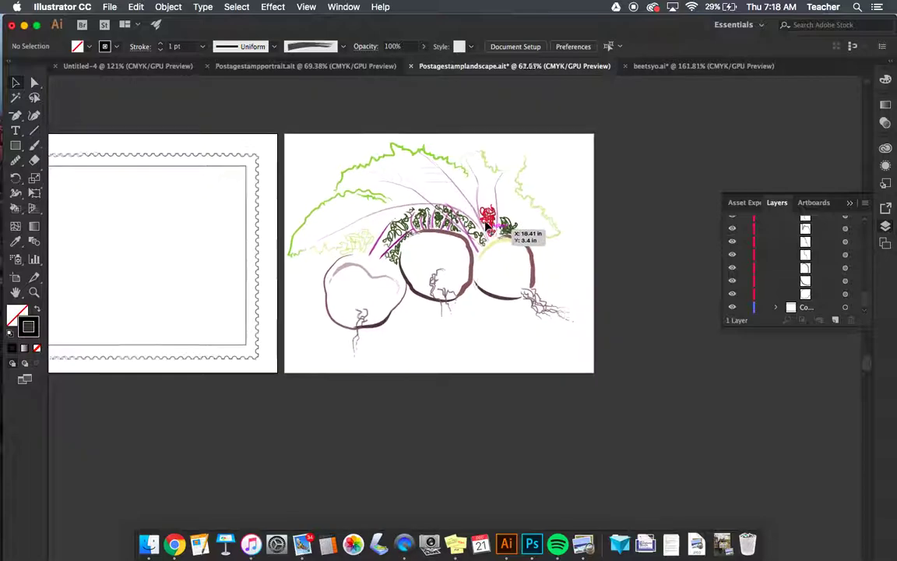
{"action": "scroll", "coordinate": [486, 226], "scroll_direction": "left", "scroll_amount": 5}
{"action": "scroll", "coordinate": [486, 226], "scroll_direction": "up", "scroll_amount": 2}
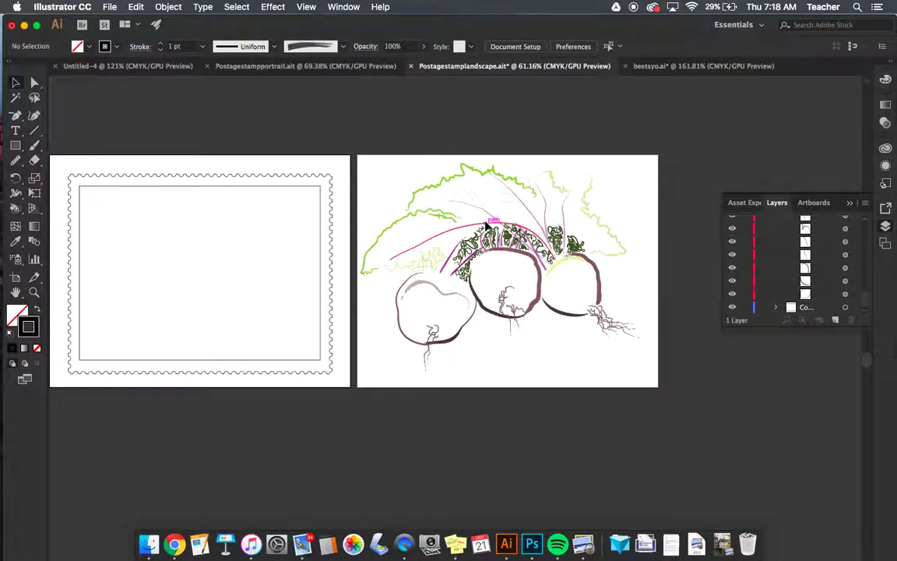
{"action": "scroll", "coordinate": [489, 225], "scroll_direction": "up", "scroll_amount": 2}
{"action": "scroll", "coordinate": [488, 225], "scroll_direction": "left", "scroll_amount": 1}
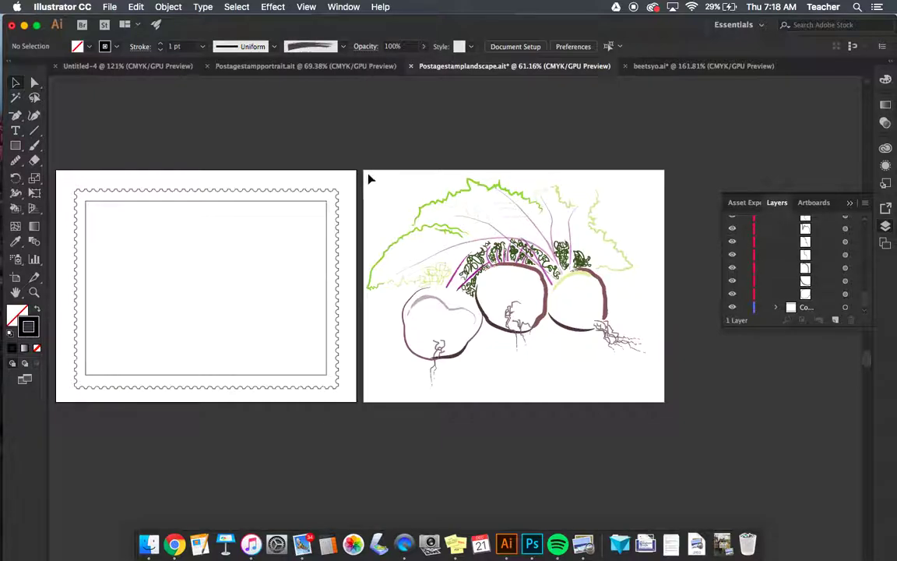
{"action": "left_click_drag", "start_coordinate": [369, 176], "coordinate": [654, 398]}
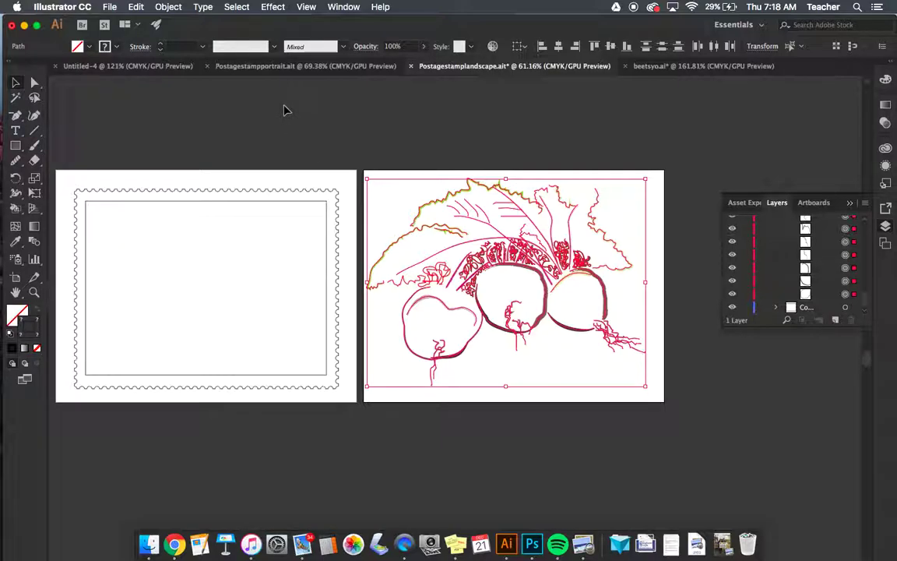
{"action": "left_click", "coordinate": [168, 7]}
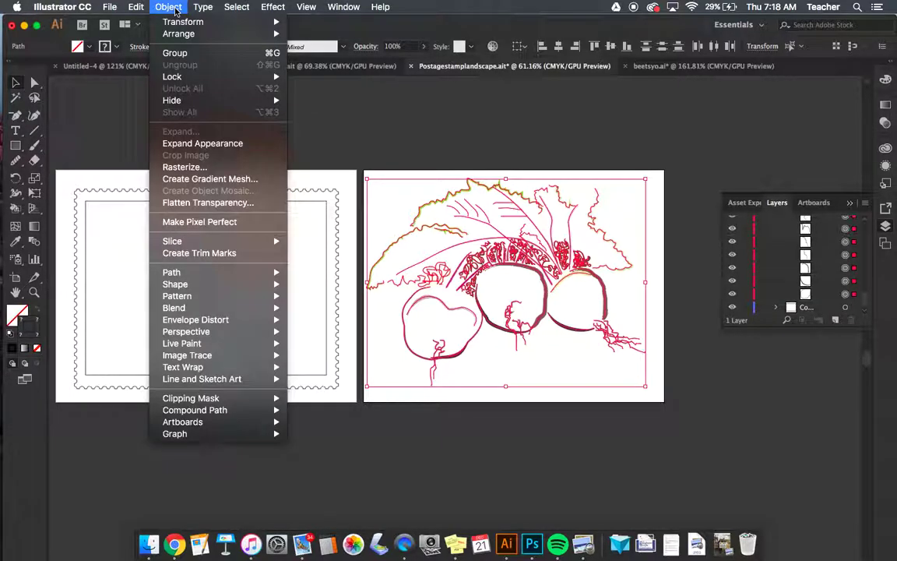
{"action": "left_click", "coordinate": [176, 52]}
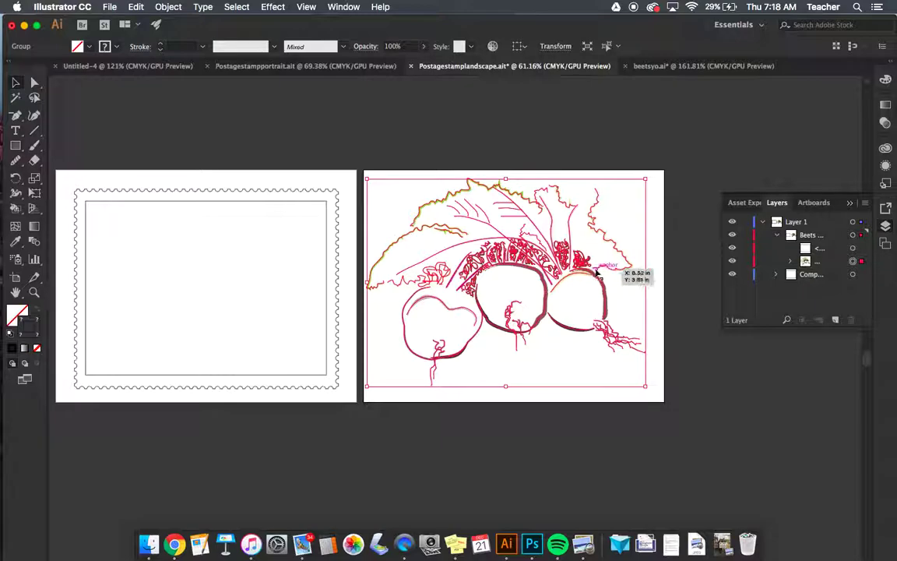
- Move the beet group onto the left stamp artboard and scale it to fill the perforated frame
{"action": "left_click_drag", "start_coordinate": [592, 278], "coordinate": [288, 285]}
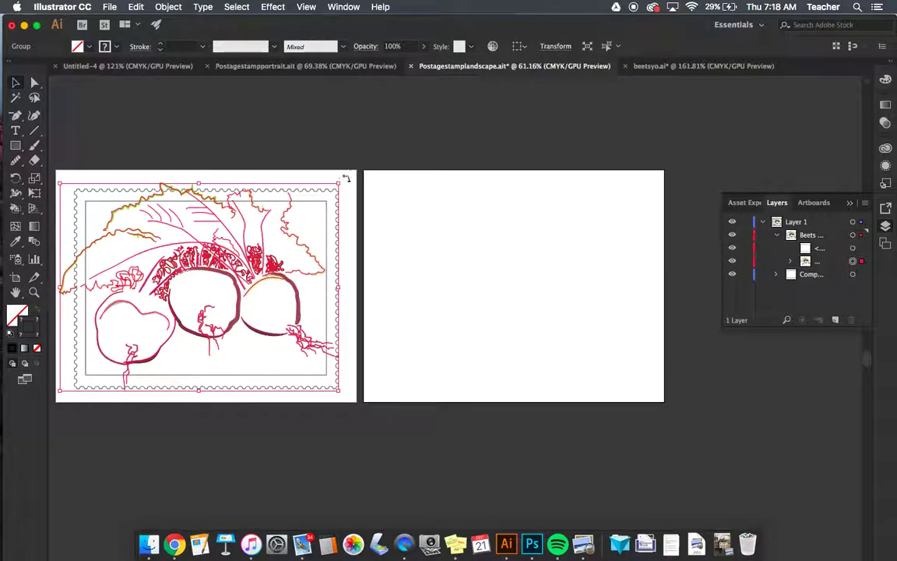
{"action": "left_click_drag", "start_coordinate": [337, 186], "coordinate": [304, 241]}
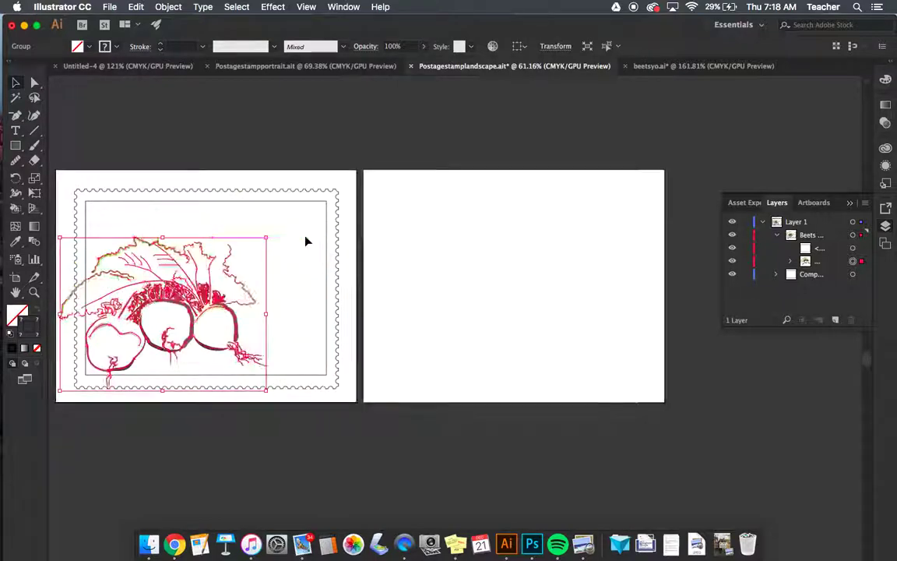
{"action": "left_click_drag", "start_coordinate": [194, 318], "coordinate": [232, 275]}
{"action": "left_click_drag", "start_coordinate": [271, 215], "coordinate": [351, 150]}
{"action": "left_click_drag", "start_coordinate": [294, 244], "coordinate": [260, 286]}
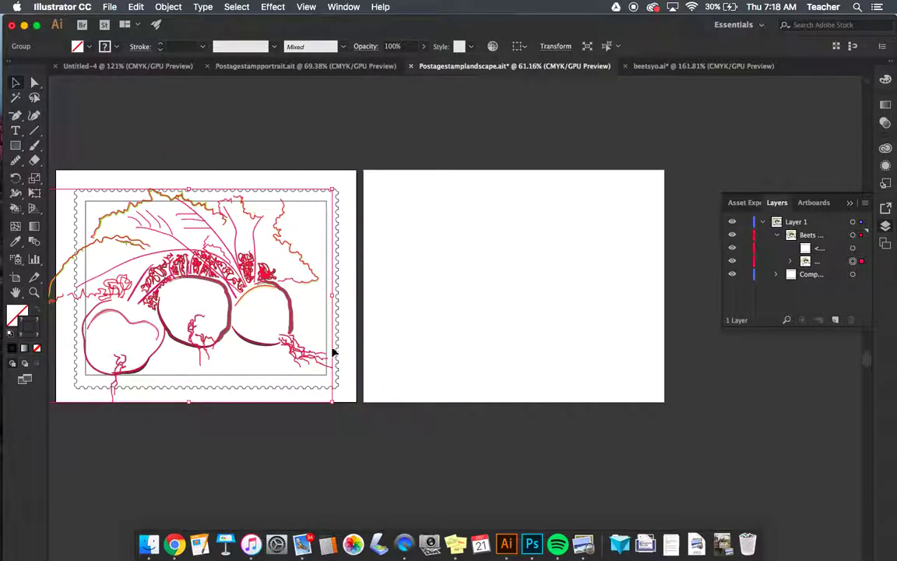
{"action": "left_click", "coordinate": [399, 302]}
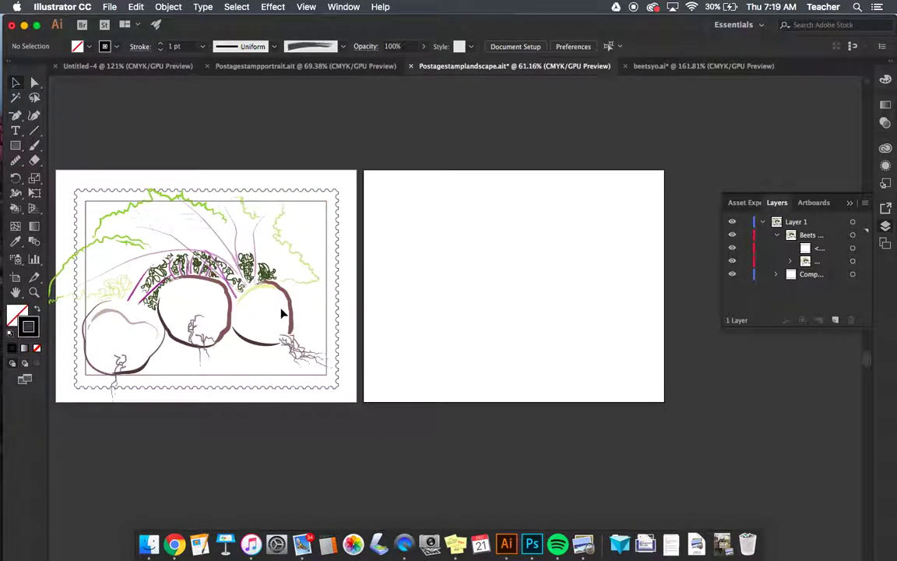
- Select the stamp's inner frame rectangle and check the Object menu's stacking commands without applying any
{"action": "left_click", "coordinate": [322, 207]}
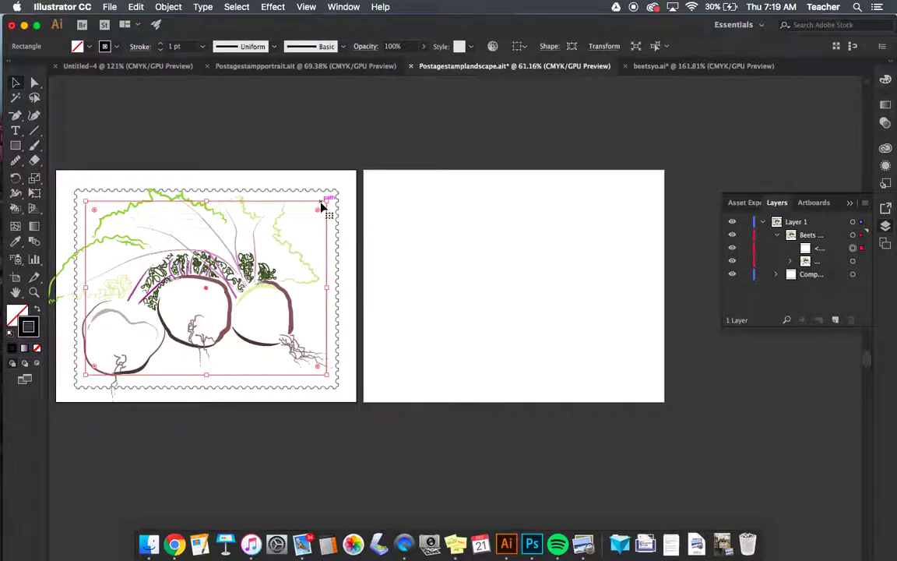
{"action": "left_click", "coordinate": [175, 7]}
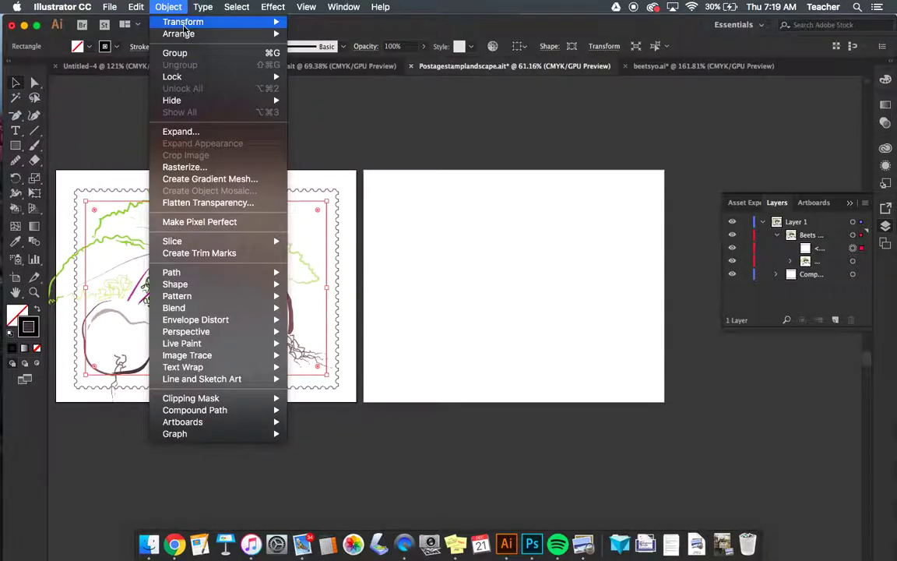
{"action": "mouse_move", "coordinate": [185, 35]}
{"action": "left_click", "coordinate": [325, 33]}
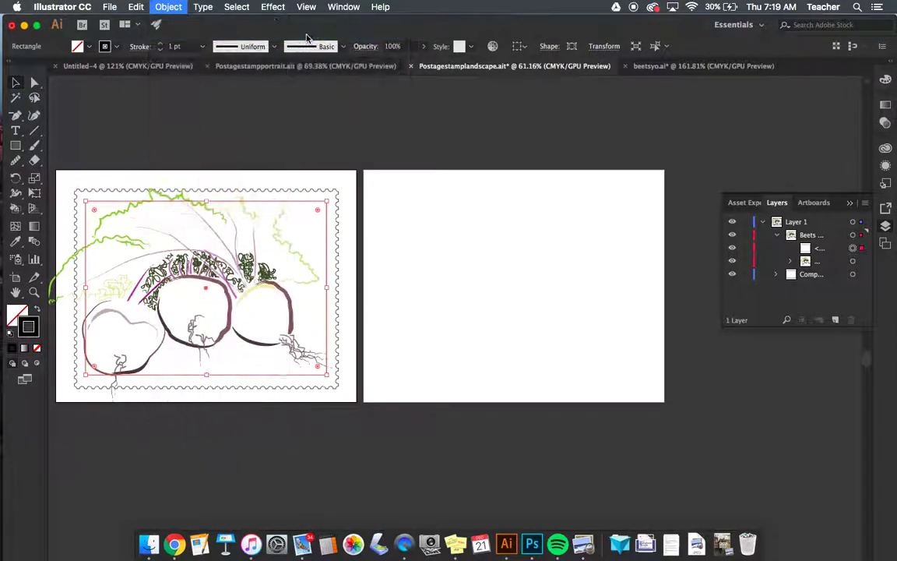
{"action": "left_click", "coordinate": [193, 112]}
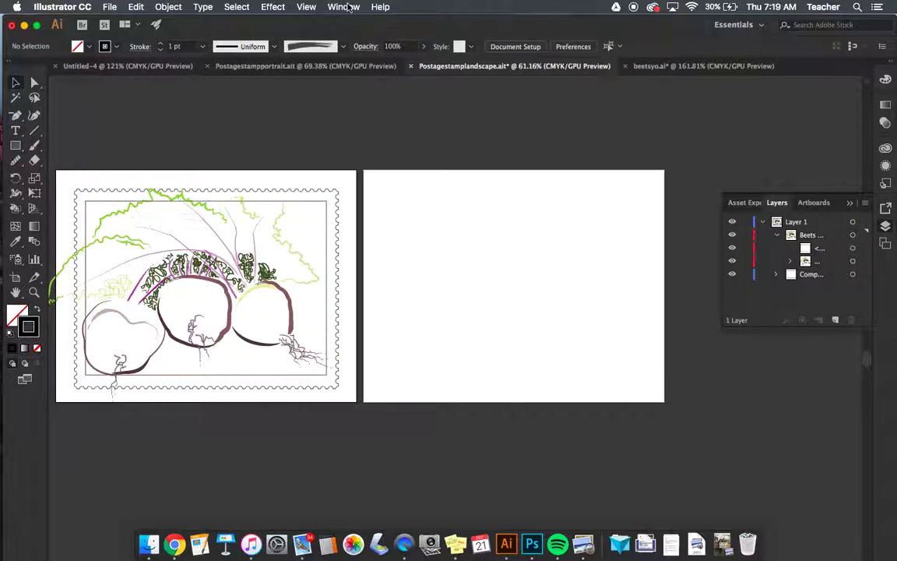
- Show the Pathfinder panel from the Window menu and dock it below the Layers panel
{"action": "left_click", "coordinate": [345, 7]}
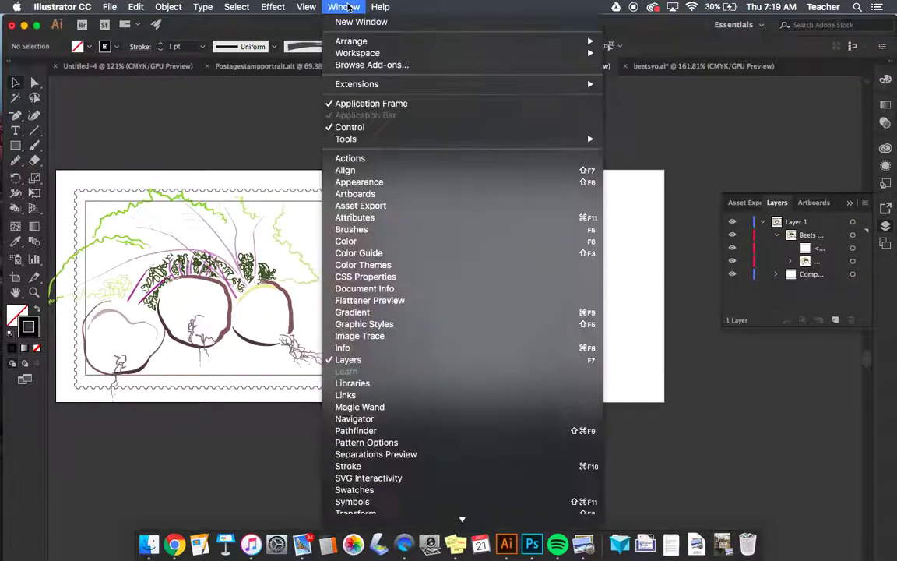
{"action": "left_click", "coordinate": [394, 431]}
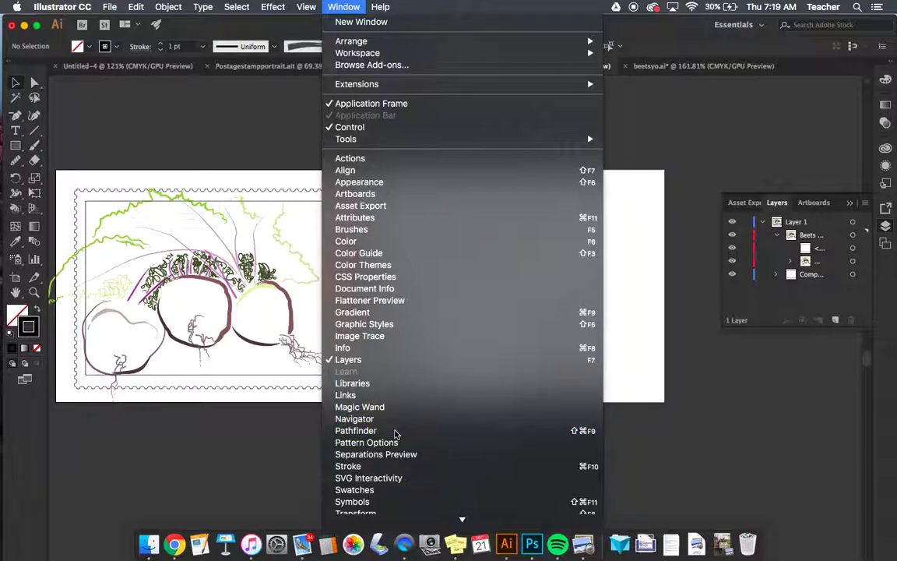
{"action": "left_click_drag", "start_coordinate": [512, 75], "coordinate": [782, 338]}
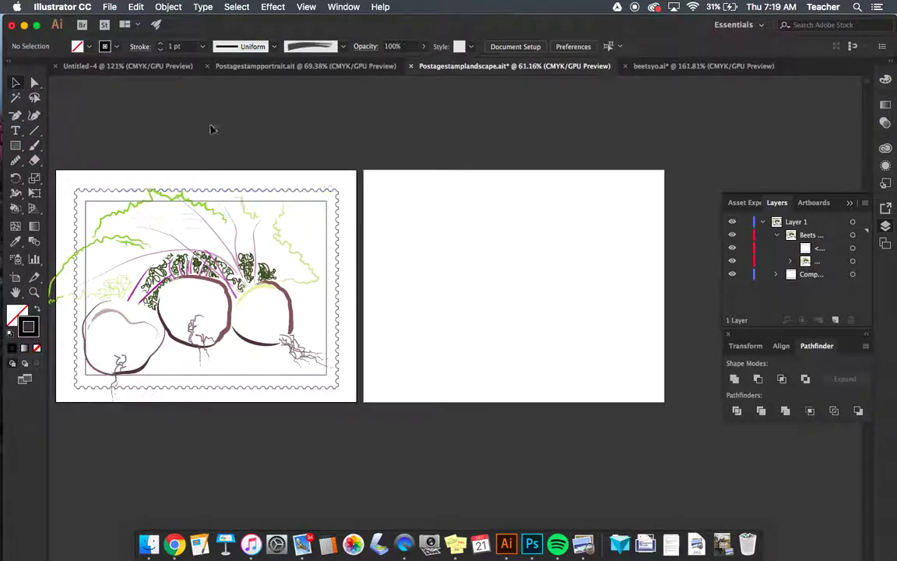
{"action": "left_click", "coordinate": [124, 201]}
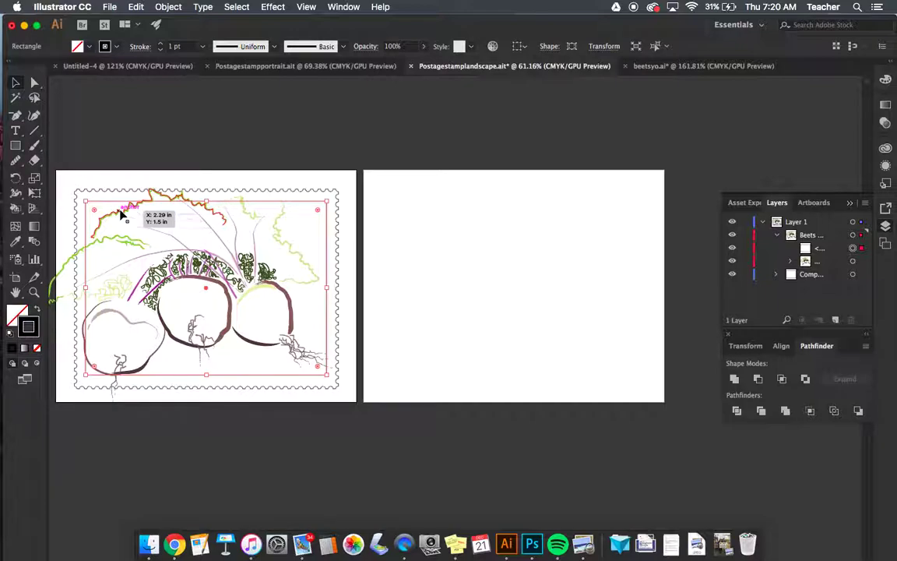
{"action": "key", "text": "super+a"}
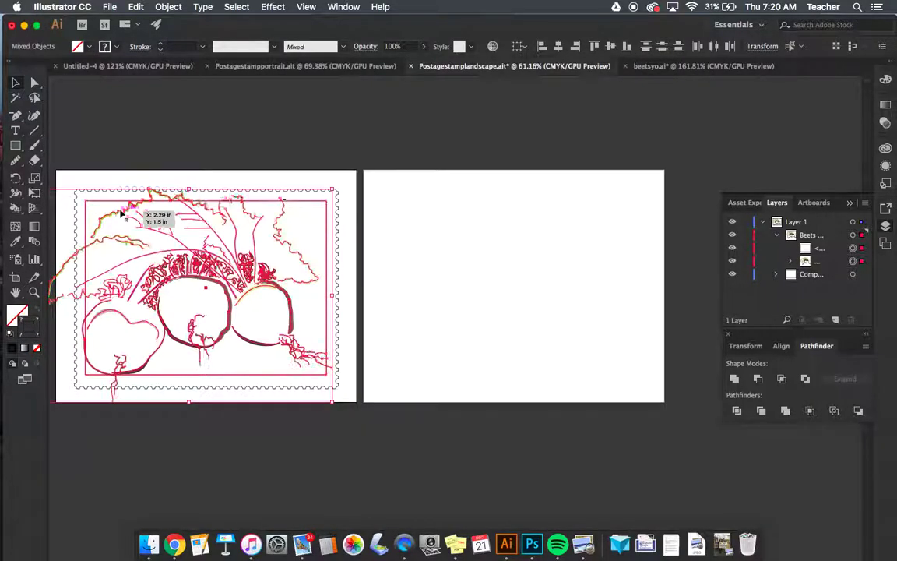
{"action": "left_click", "coordinate": [758, 379]}
{"action": "key", "text": "super+z"}
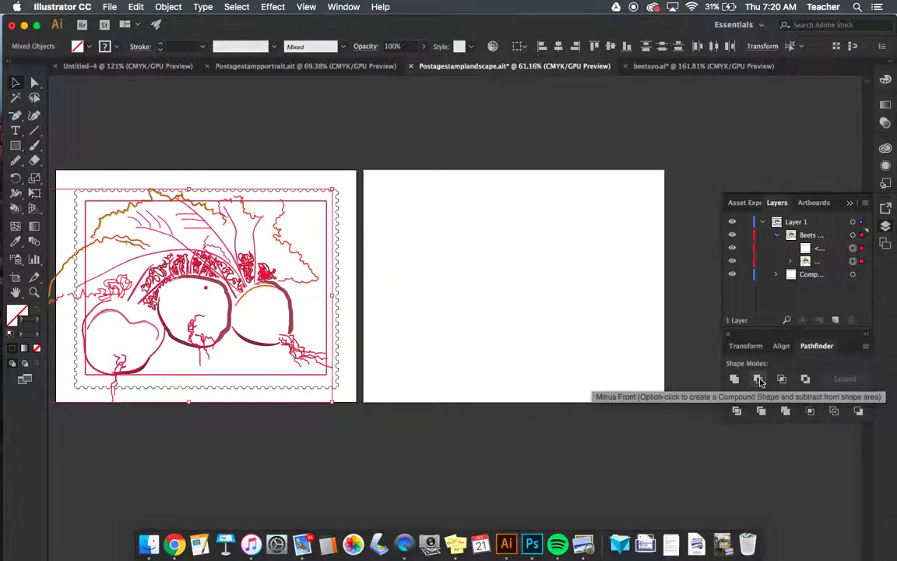
{"action": "left_click", "coordinate": [759, 380]}
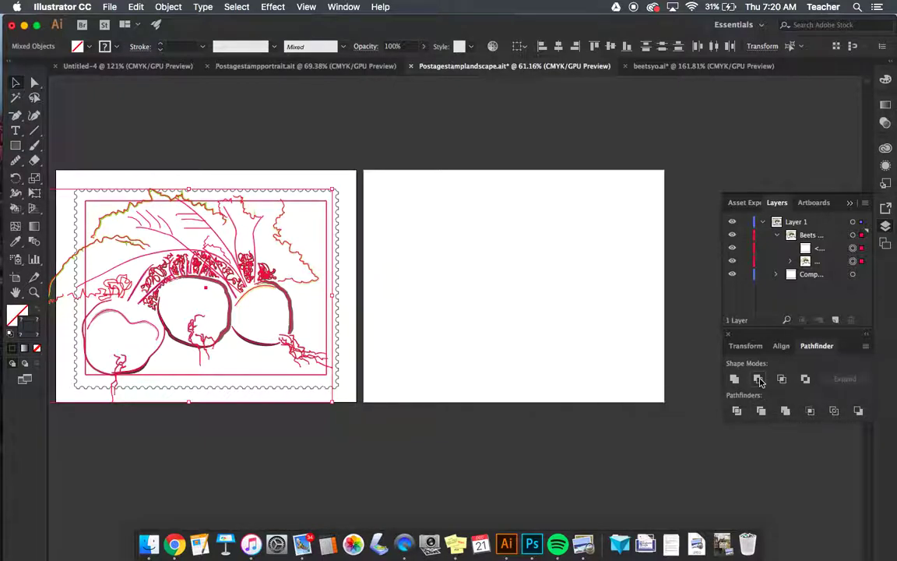
{"action": "key", "text": "super+z"}
- Pick an option from the selected artwork's right-click menu, then deselect all the artwork
{"action": "right_click", "coordinate": [198, 298]}
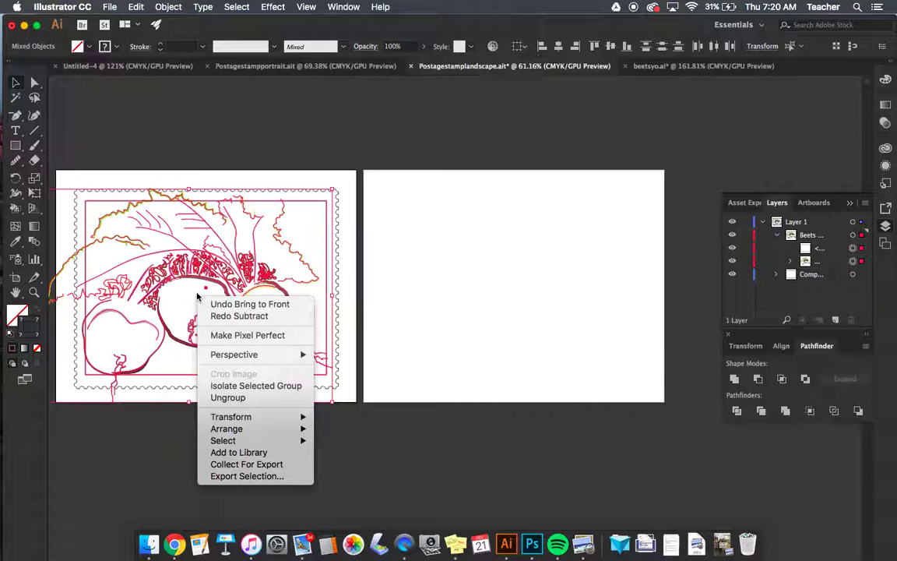
{"action": "mouse_move", "coordinate": [237, 355]}
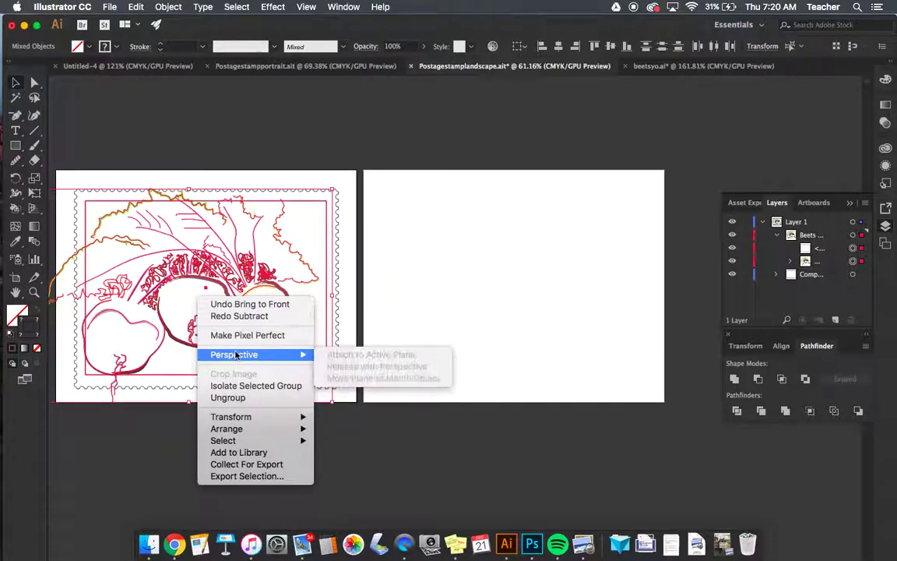
{"action": "left_click", "coordinate": [254, 386]}
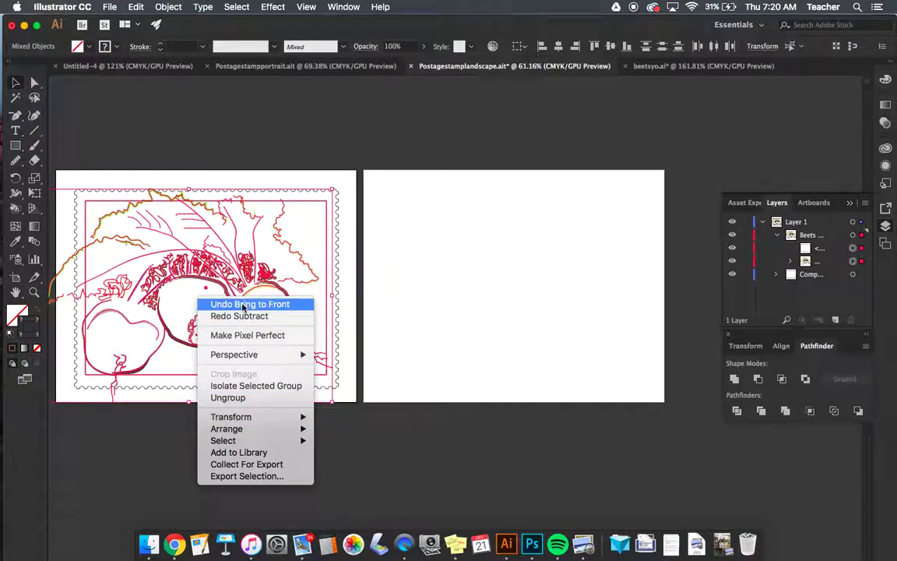
{"action": "left_click", "coordinate": [154, 445]}
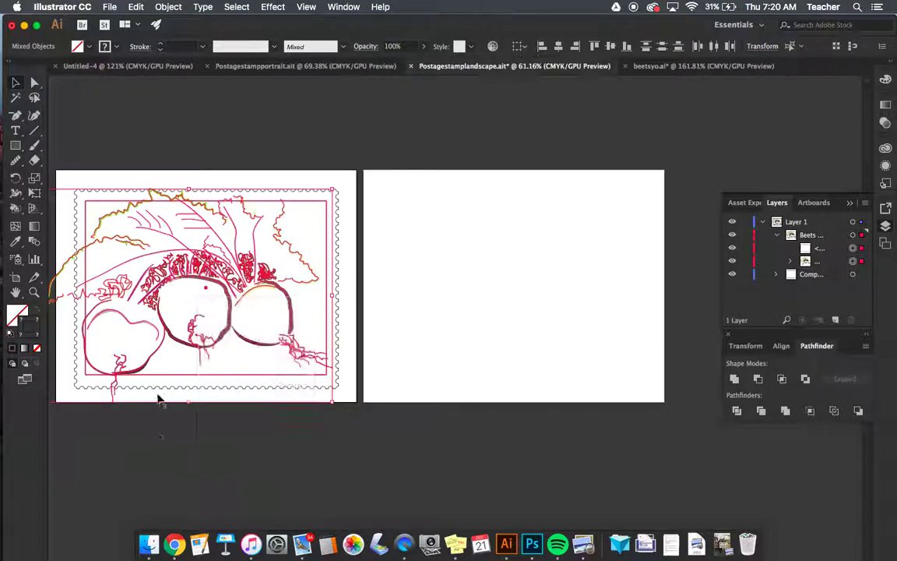
{"action": "left_click", "coordinate": [124, 176]}
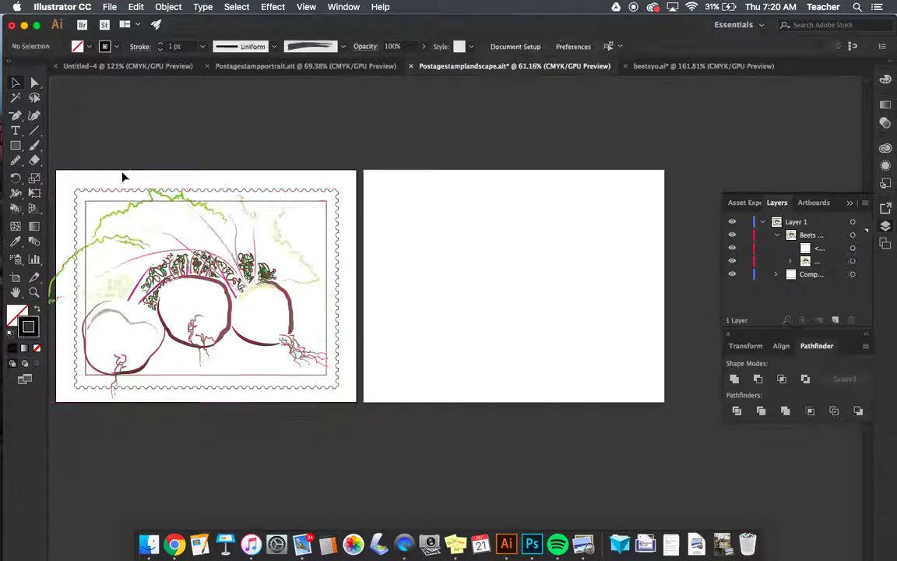
- Select the inner rectangle with all the artwork and make a clipping mask trimming the beet leaves
{"action": "left_click", "coordinate": [97, 215]}
{"action": "key", "text": "super+a"}
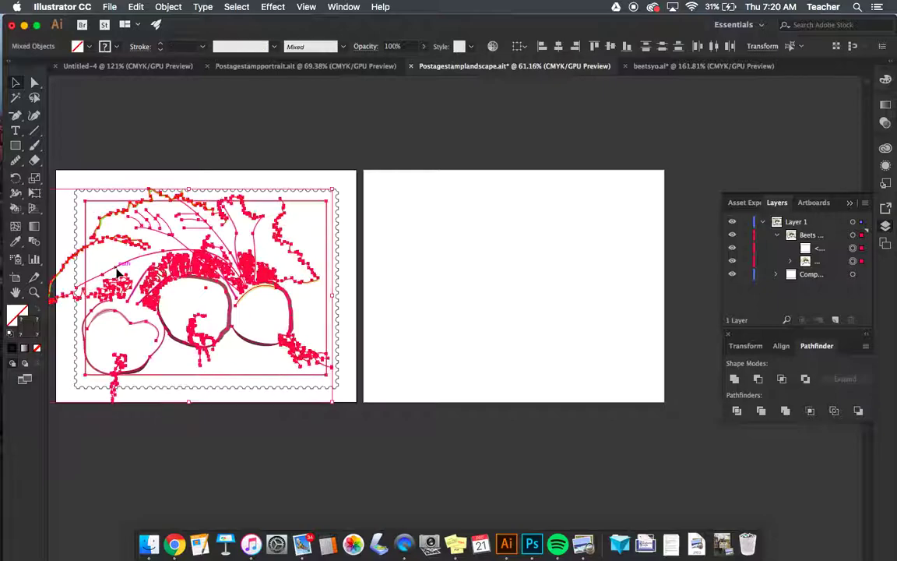
{"action": "left_click", "coordinate": [167, 7]}
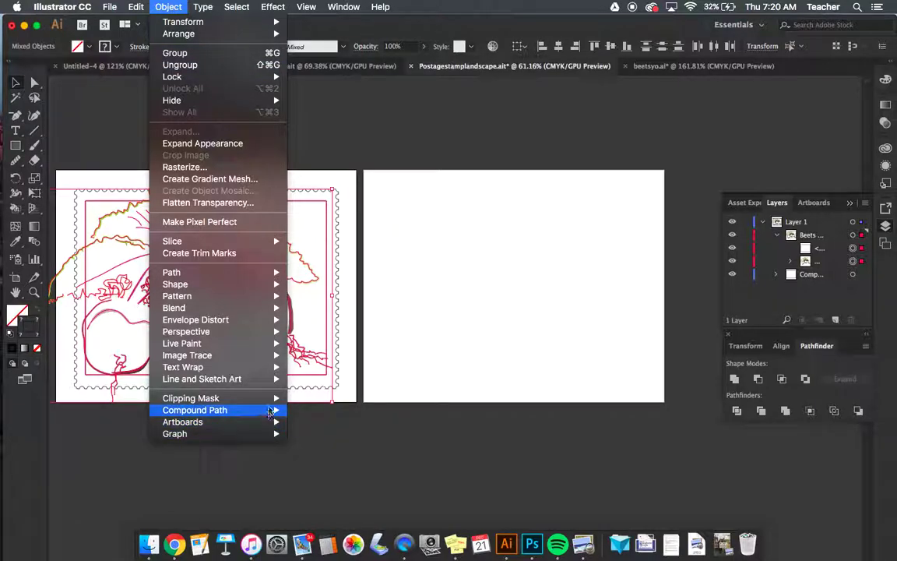
{"action": "mouse_move", "coordinate": [271, 400]}
{"action": "left_click", "coordinate": [306, 398]}
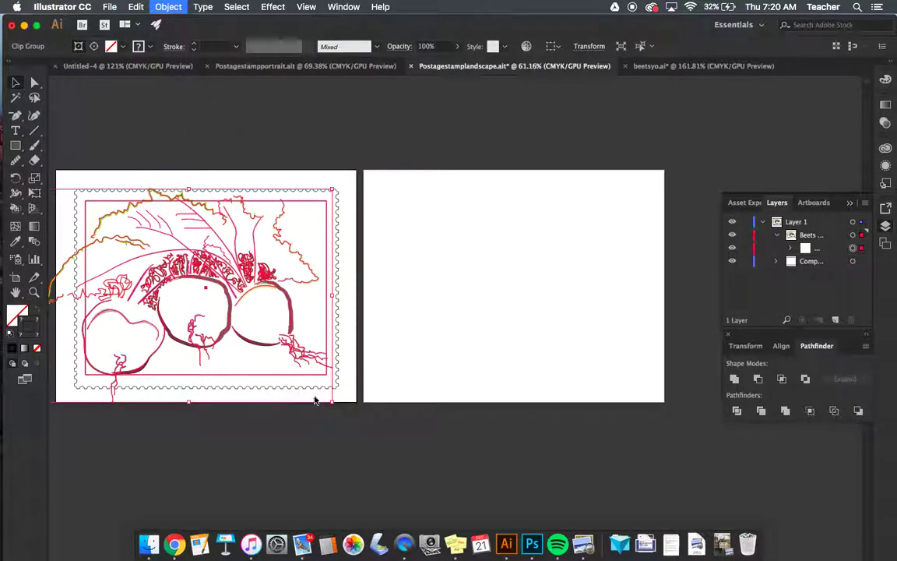
{"action": "left_click", "coordinate": [413, 338]}
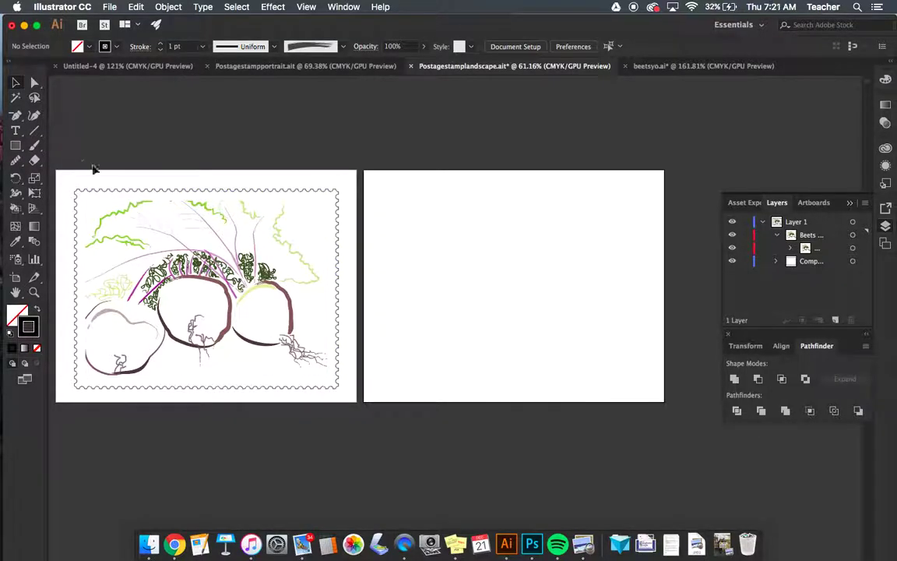
- Draw a rectangle from the clipped artwork's top-left to bottom-right corner as a thin border
{"action": "left_click", "coordinate": [15, 145]}
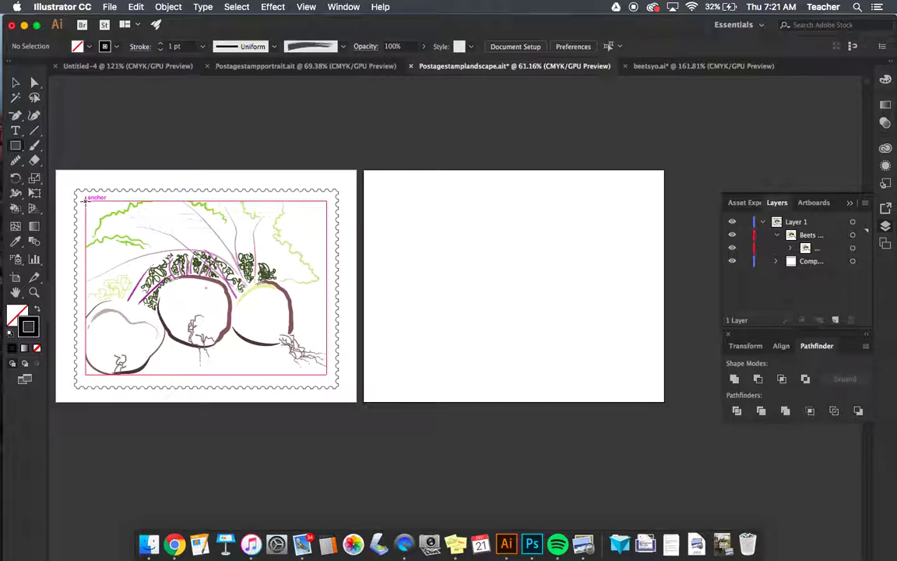
{"action": "mouse_move", "coordinate": [84, 200]}
{"action": "left_mouse_down"}
{"action": "mouse_move", "coordinate": [287, 335]}
{"action": "mouse_move", "coordinate": [289, 370]}
{"action": "mouse_move", "coordinate": [305, 382]}
{"action": "mouse_move", "coordinate": [312, 371]}
{"action": "mouse_move", "coordinate": [327, 375]}
{"action": "left_mouse_up"}
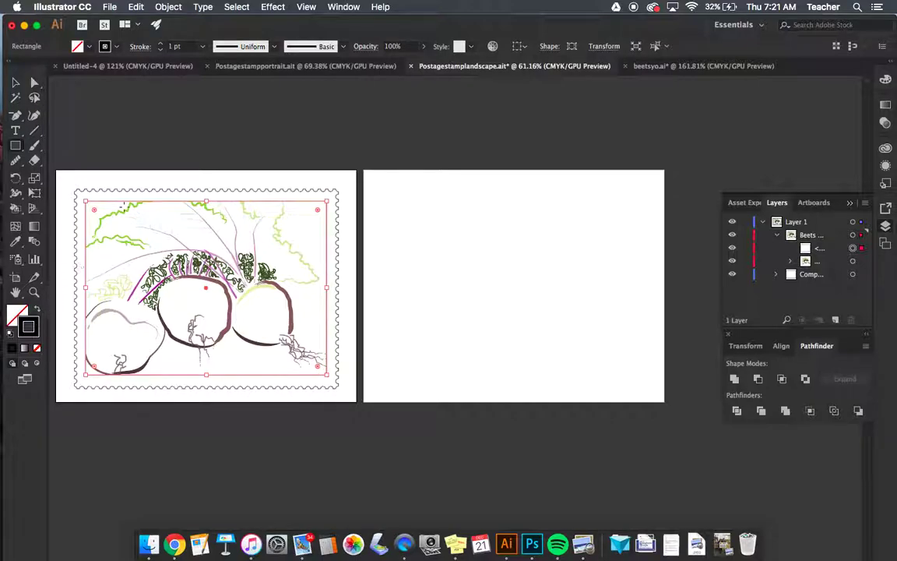
{"action": "left_click", "coordinate": [14, 84]}
{"action": "left_click", "coordinate": [168, 148]}
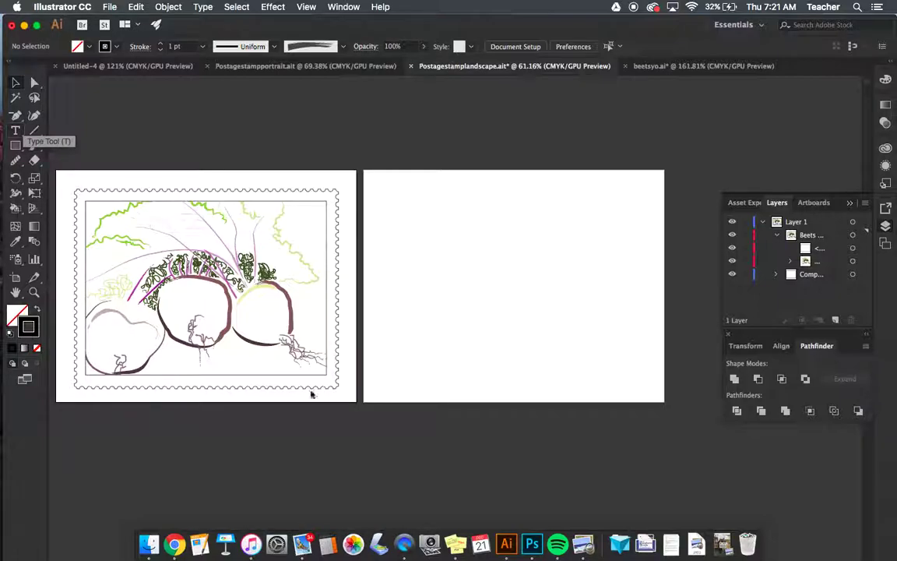
- Type a 'Forever' text label and scale it up to about 67.56 pt near the stamp's top right
{"action": "key", "text": "t"}
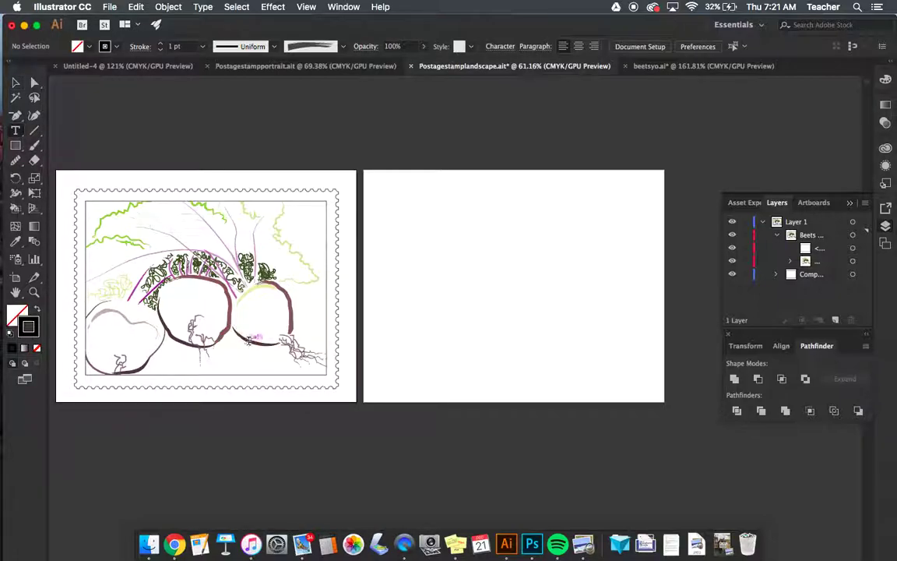
{"action": "left_click", "coordinate": [244, 358]}
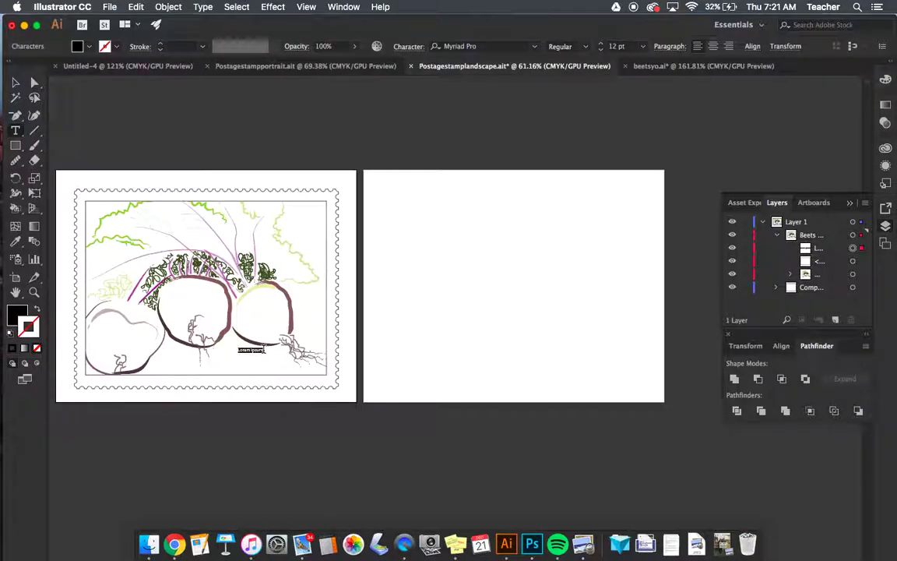
{"action": "type", "text": "Forever"}
{"action": "left_click", "coordinate": [17, 82]}
{"action": "left_click_drag", "start_coordinate": [256, 356], "coordinate": [305, 223]}
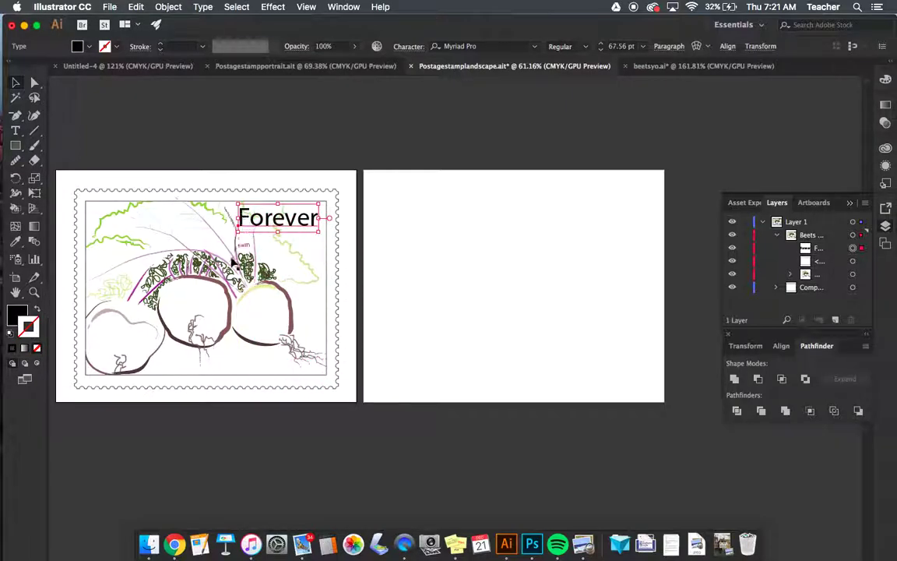
- Add an enlarged 'USA' label at the stamp's top left and move 'Forever' to the bottom right
{"action": "left_click", "coordinate": [16, 131]}
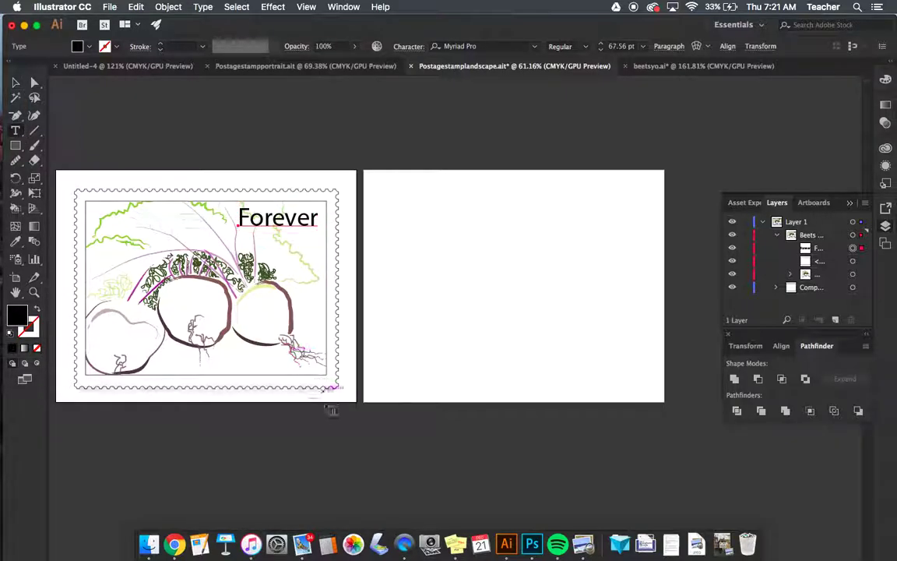
{"action": "left_click", "coordinate": [242, 352]}
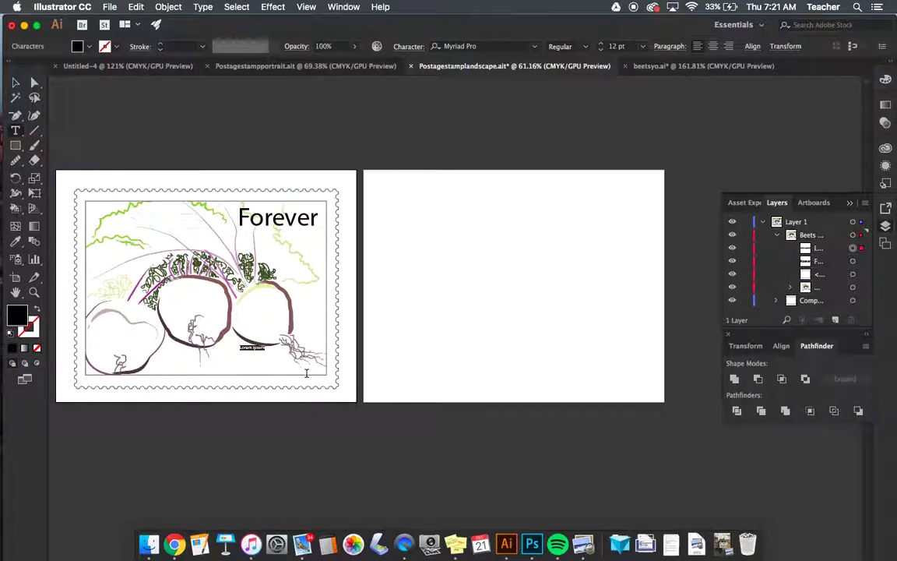
{"action": "type", "text": "USA"}
{"action": "left_click", "coordinate": [16, 82]}
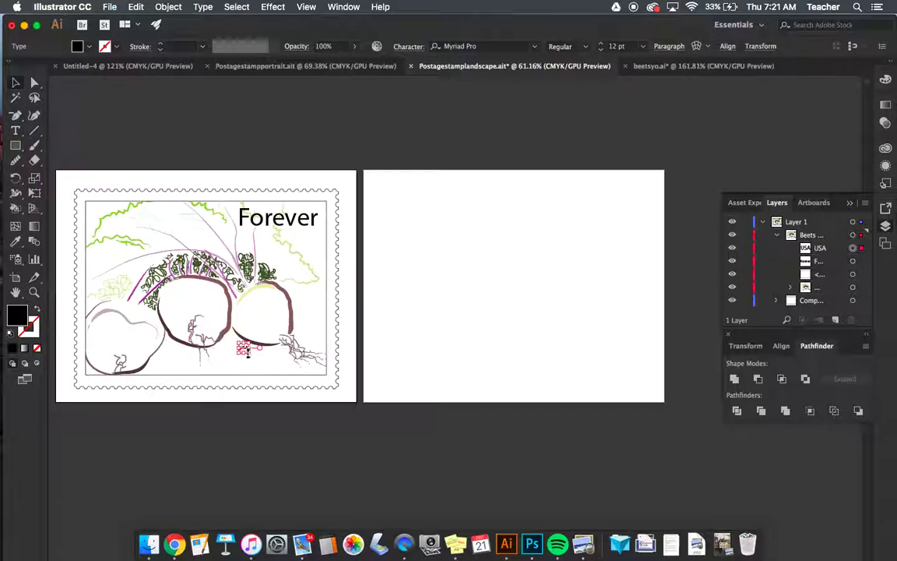
{"action": "left_click_drag", "start_coordinate": [251, 355], "coordinate": [117, 225]}
{"action": "left_click_drag", "start_coordinate": [254, 219], "coordinate": [260, 362]}
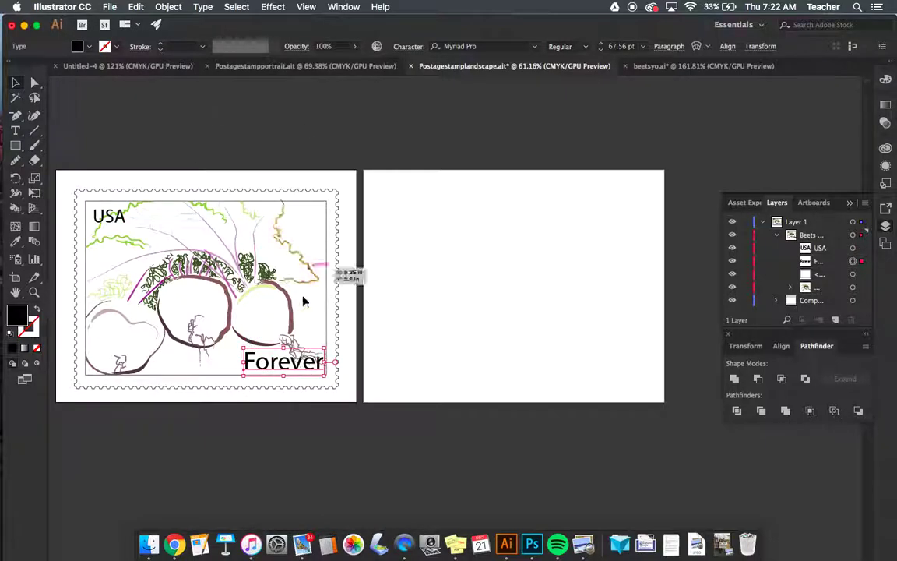
{"action": "left_click", "coordinate": [108, 217]}
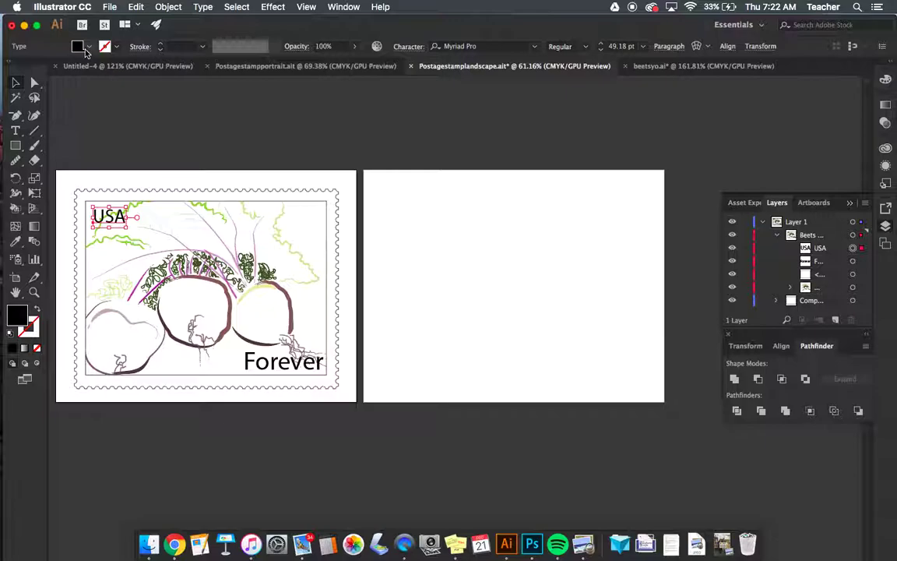
- Give the USA text a brown fill and the October Moon font
{"action": "left_click", "coordinate": [87, 48]}
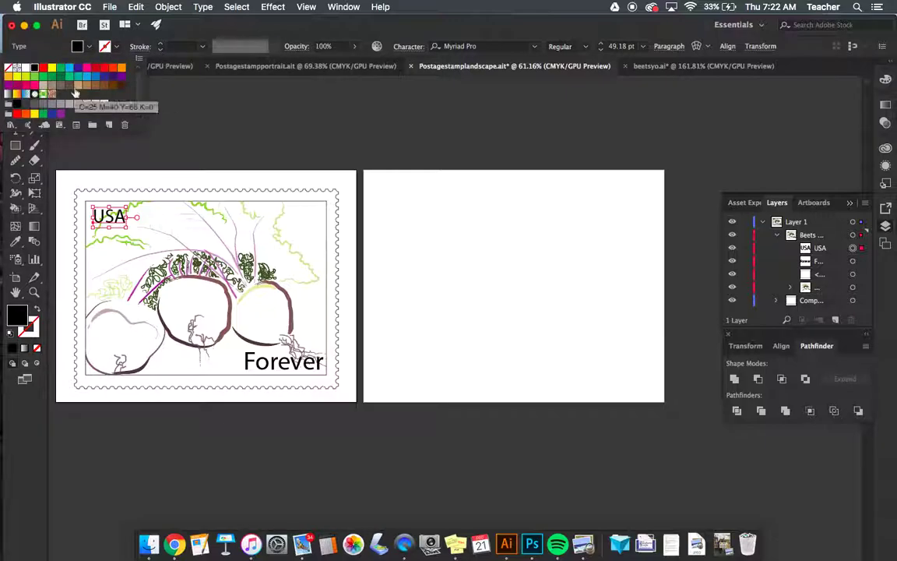
{"action": "left_click", "coordinate": [69, 87]}
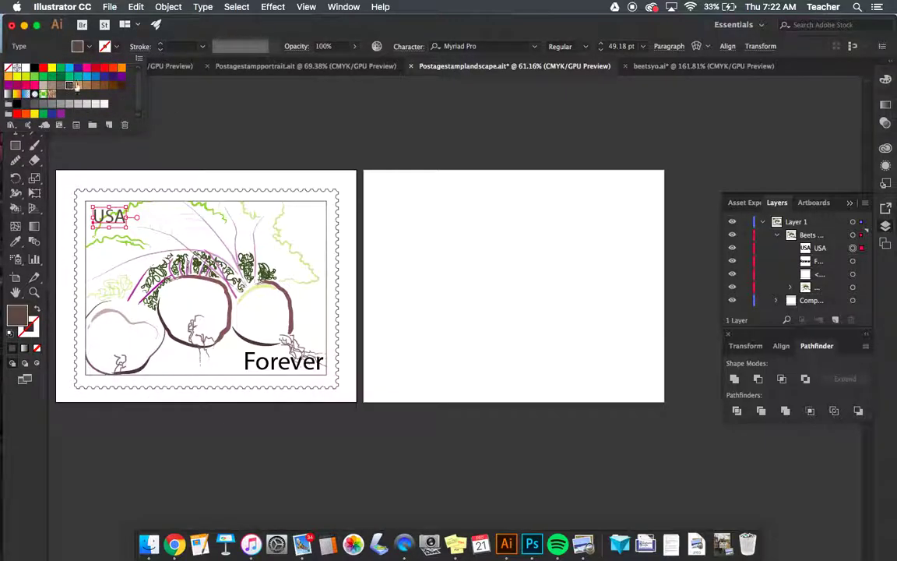
{"action": "left_click", "coordinate": [533, 48]}
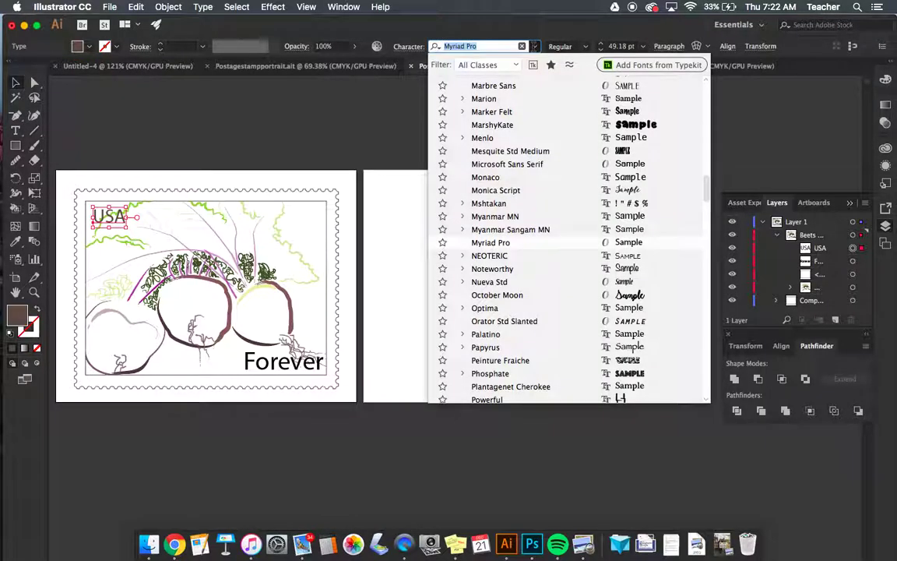
{"action": "left_click", "coordinate": [623, 299]}
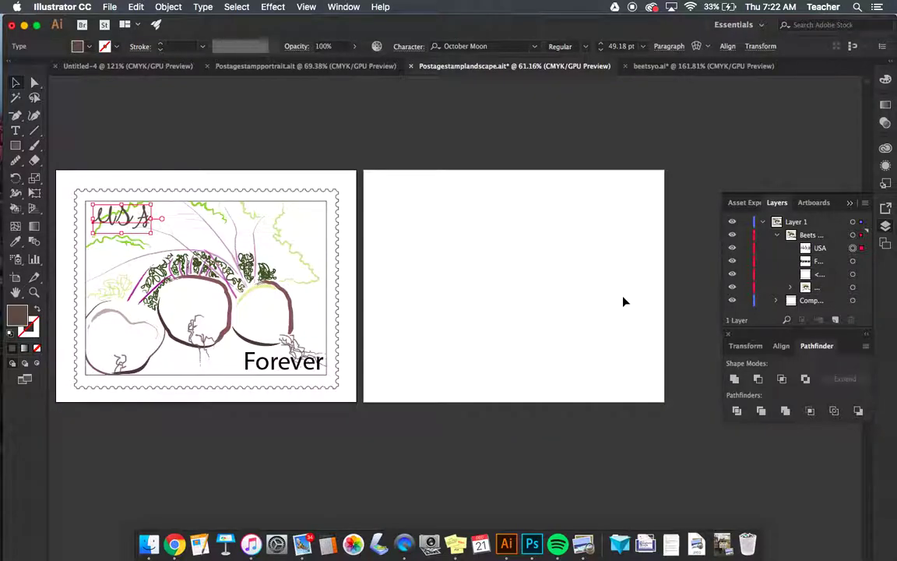
- Set the Forever text in Marbre Sans and nudge it slightly left inside the frame
{"action": "left_click", "coordinate": [318, 363]}
{"action": "left_click", "coordinate": [534, 46]}
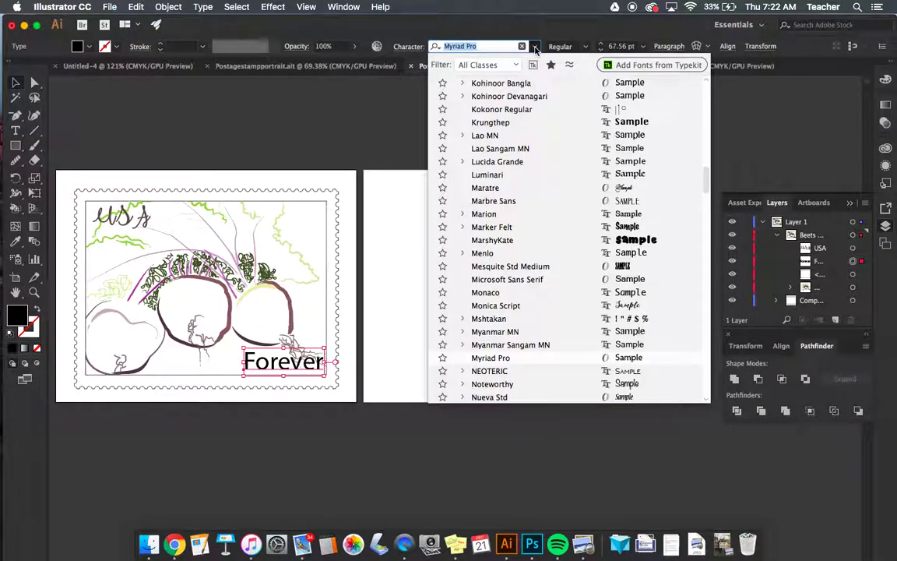
{"action": "left_click", "coordinate": [628, 204]}
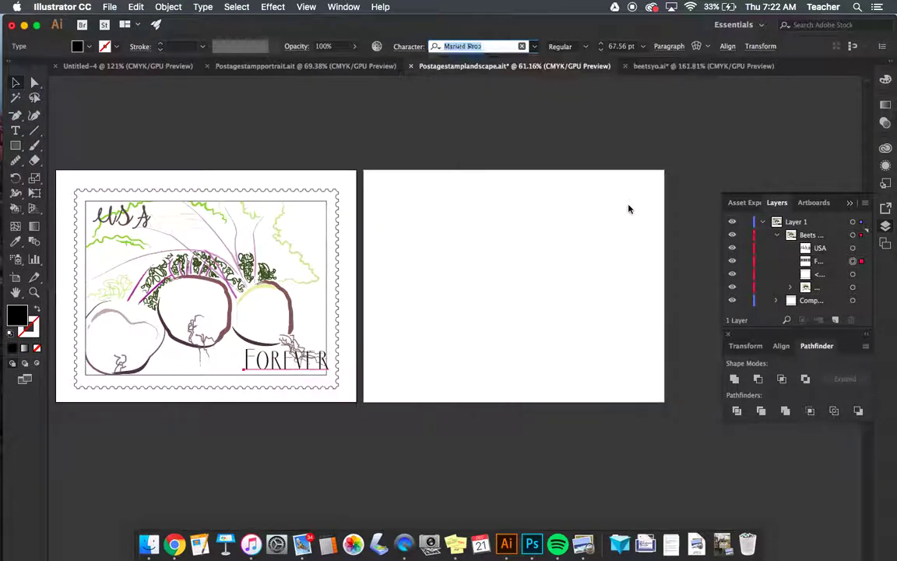
{"action": "left_click_drag", "start_coordinate": [302, 363], "coordinate": [293, 363]}
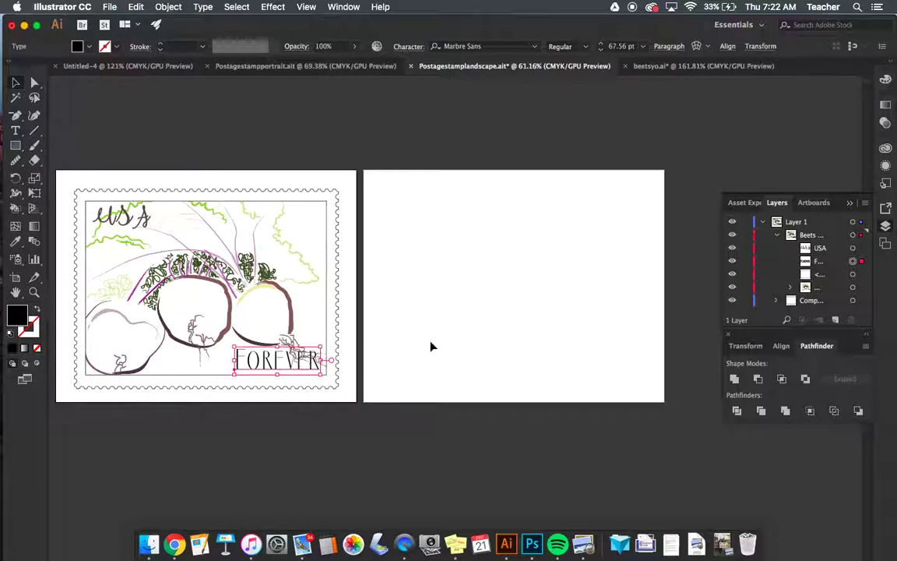
{"action": "left_click", "coordinate": [413, 315]}
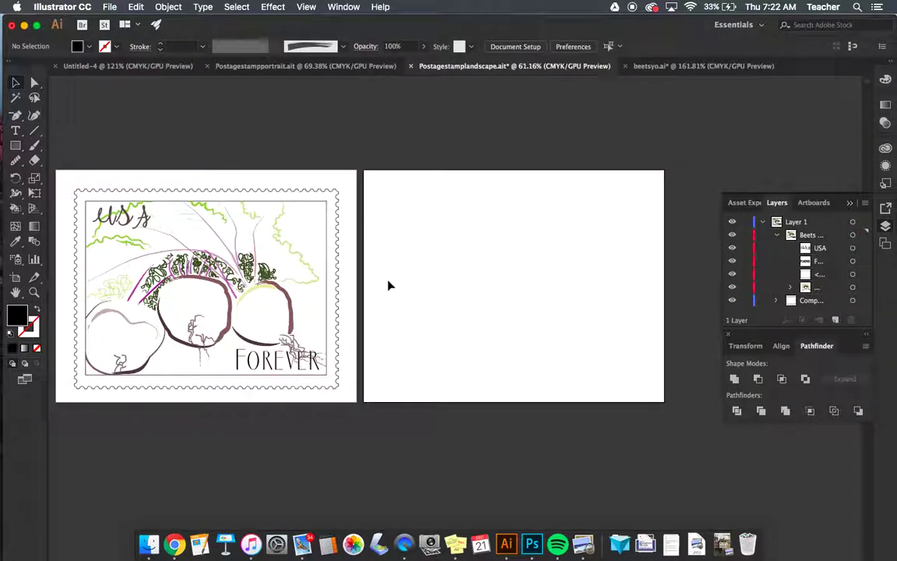